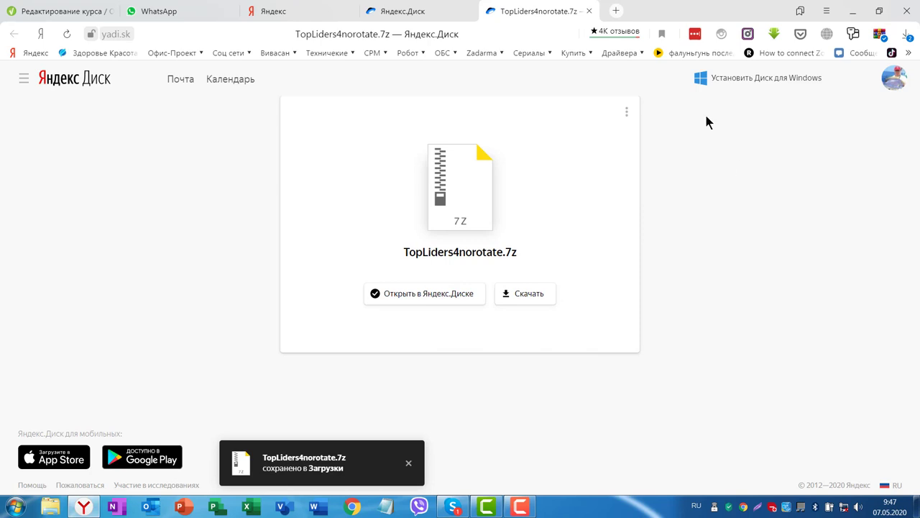
Download TopLiders4norotate.7z from the Загрузки folder on Yandex Disk and show the downloaded file in its local folder.
{"action": "left_click", "coordinate": [411, 11]}
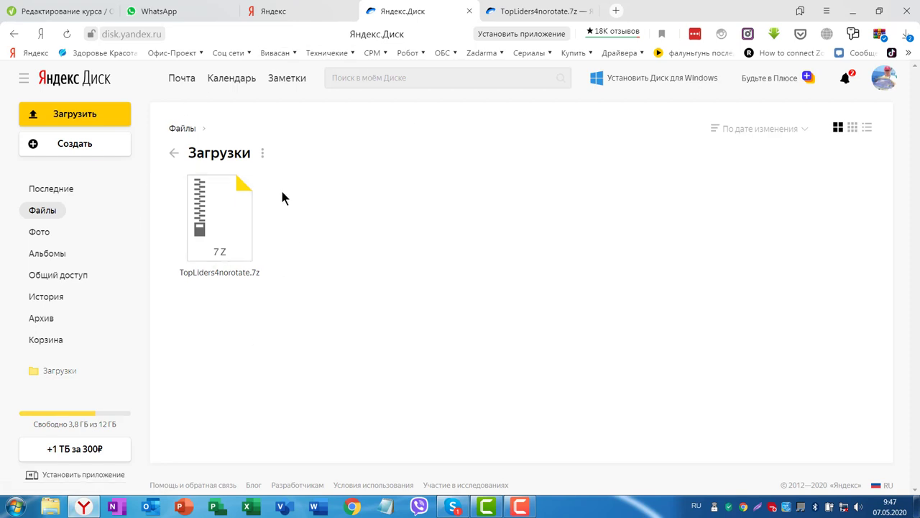
{"action": "left_click", "coordinate": [227, 219]}
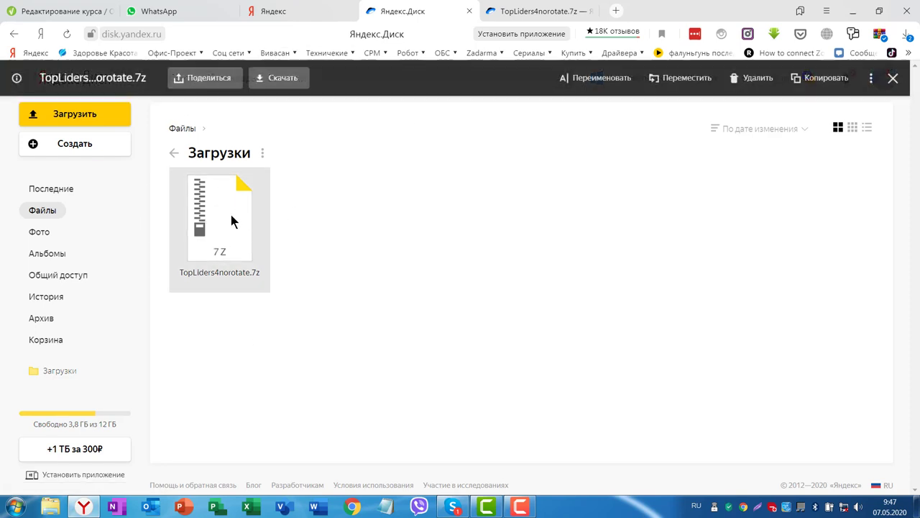
{"action": "left_click", "coordinate": [278, 83]}
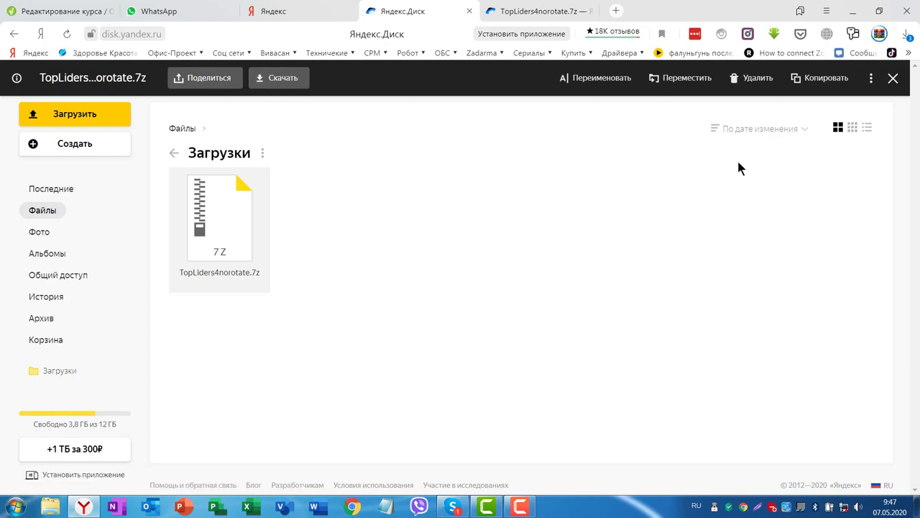
{"action": "left_click", "coordinate": [904, 36]}
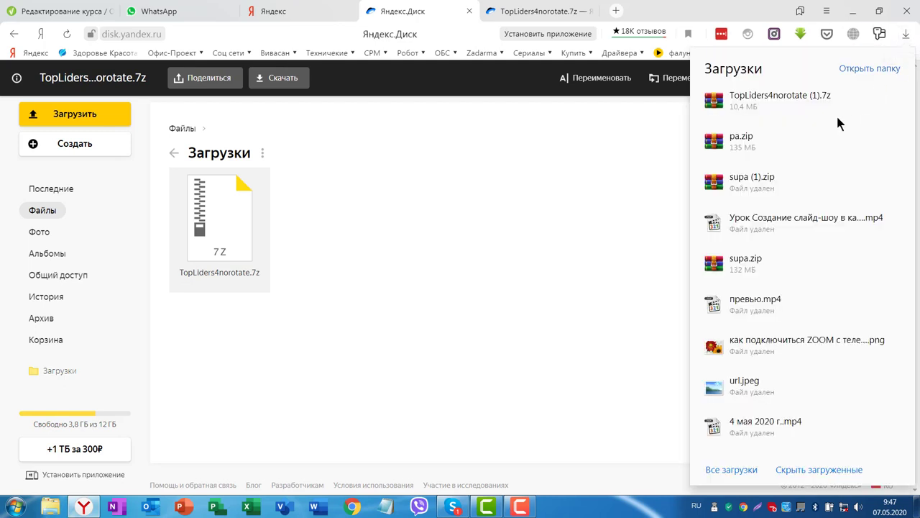
{"action": "left_click", "coordinate": [786, 120]}
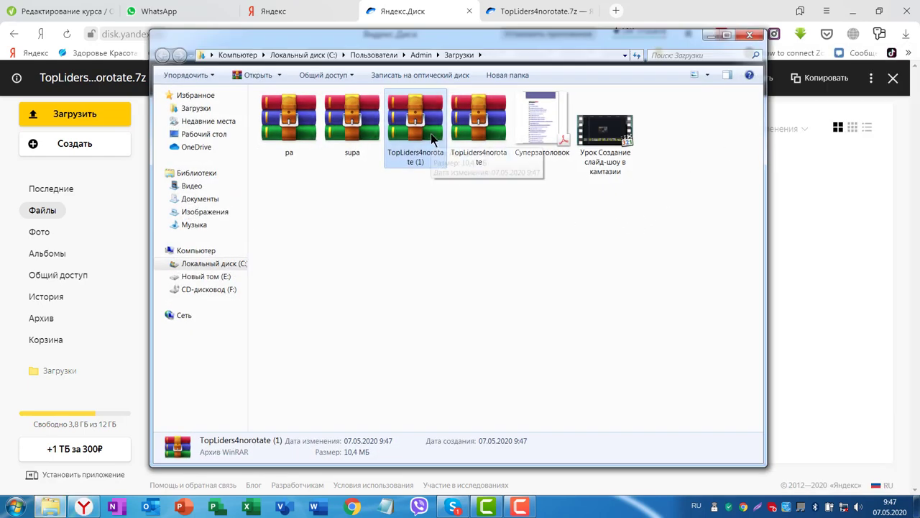
Move the TopLiders4norotate archive from the local Загрузки folder to the root of drive Новый том (E:).
{"action": "left_click", "coordinate": [472, 128]}
{"action": "right_click", "coordinate": [473, 129]}
{"action": "left_click", "coordinate": [508, 305]}
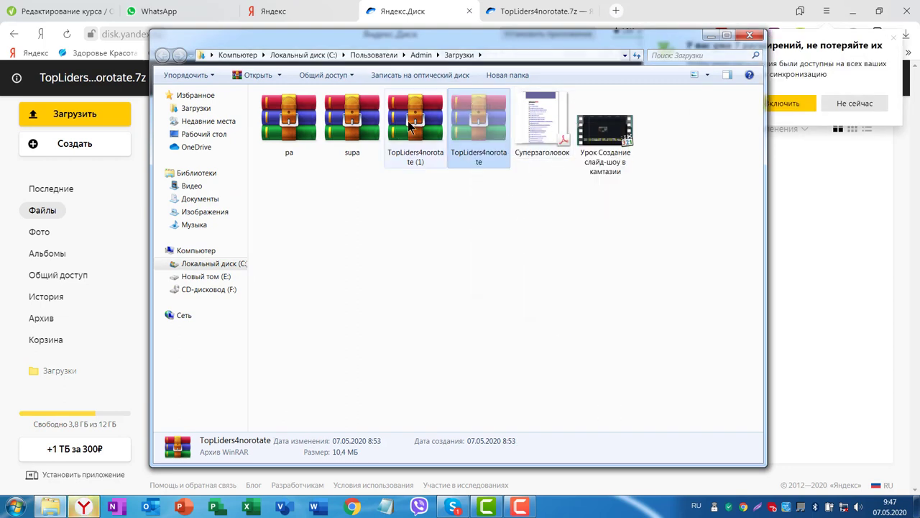
{"action": "left_click", "coordinate": [204, 277]}
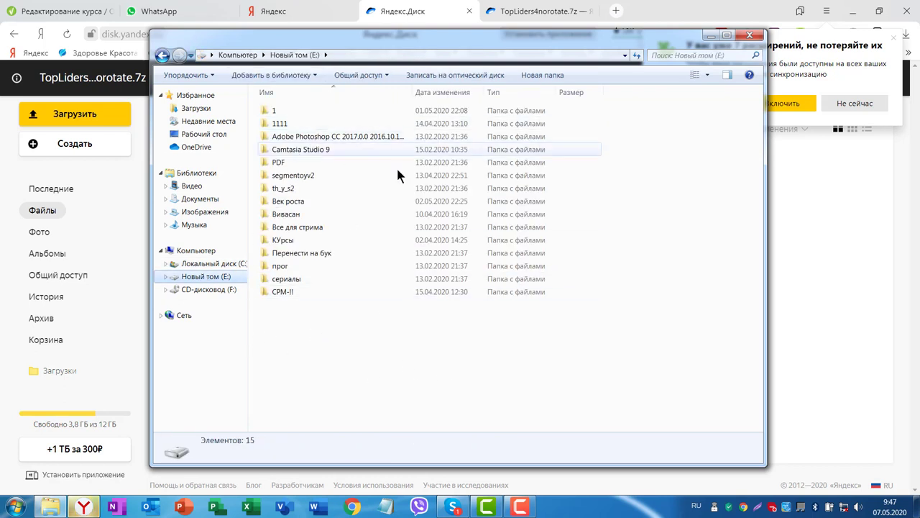
{"action": "left_click", "coordinate": [220, 263]}
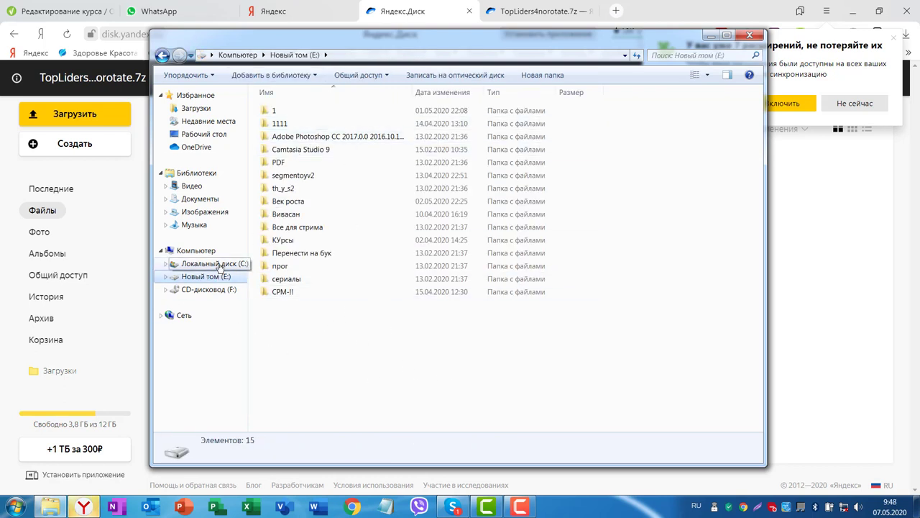
{"action": "left_click", "coordinate": [217, 277]}
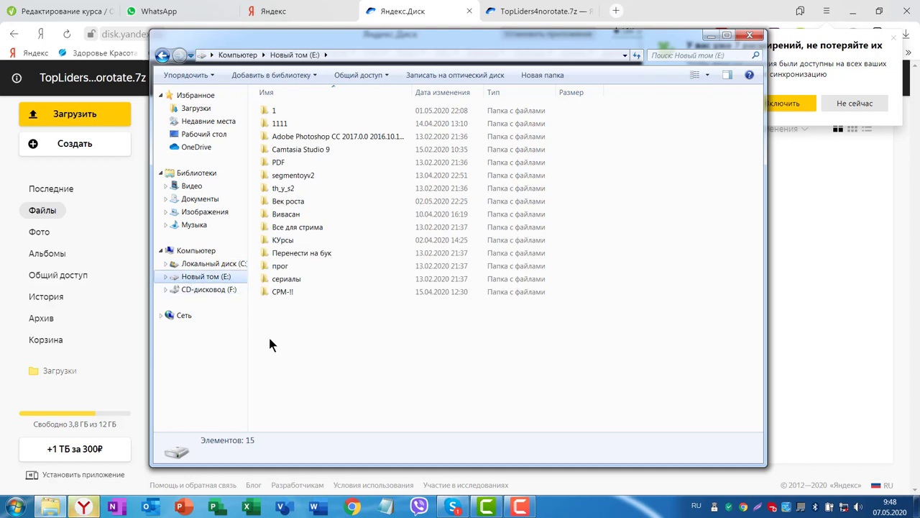
{"action": "left_click_drag", "start_coordinate": [457, 39], "coordinate": [479, 16]}
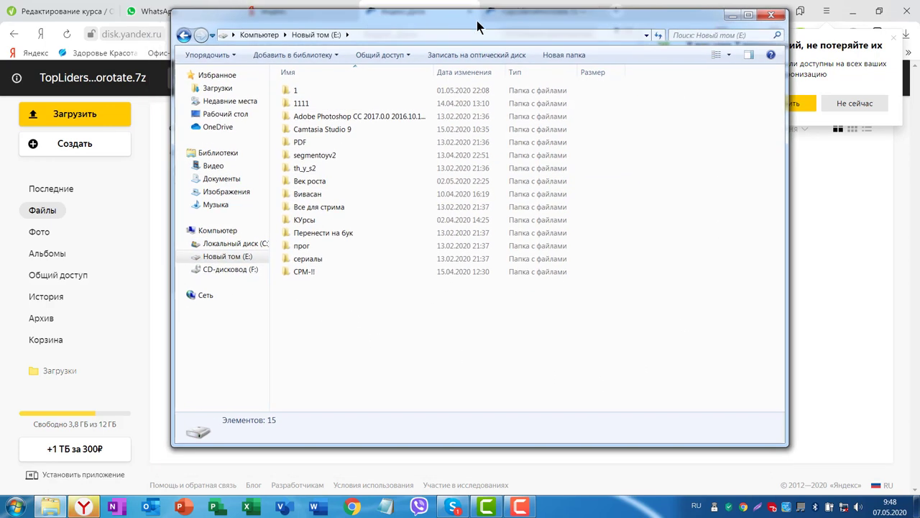
{"action": "right_click", "coordinate": [427, 348]}
{"action": "left_click", "coordinate": [475, 413]}
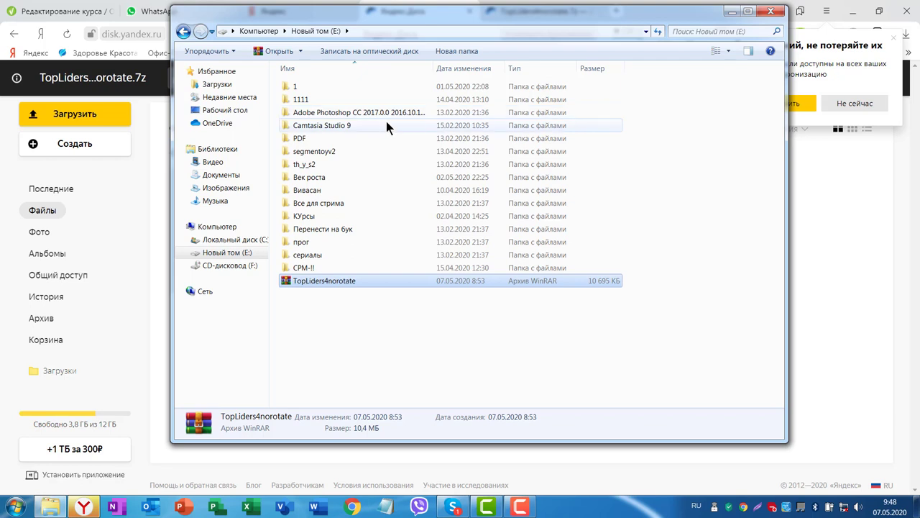
Extract the TopLiders4norotate archive into the current folder on drive E:.
{"action": "left_click", "coordinate": [338, 321]}
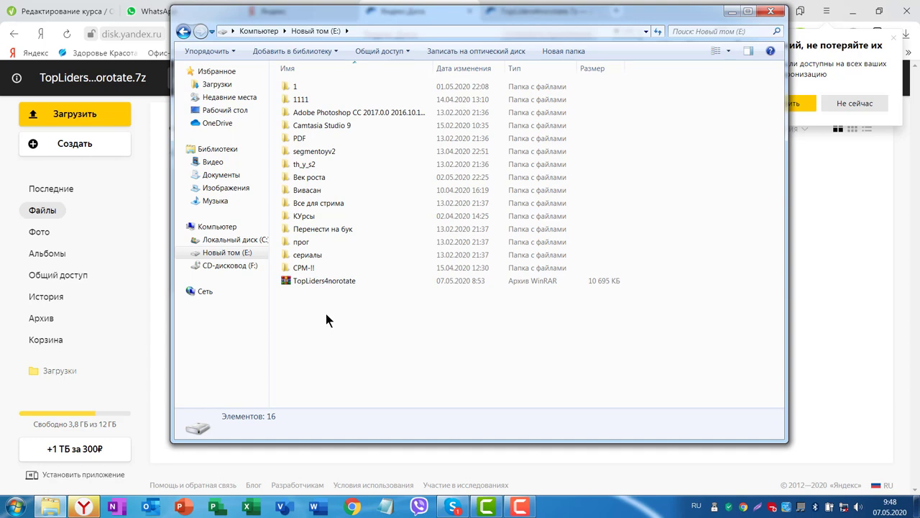
{"action": "left_click", "coordinate": [291, 278]}
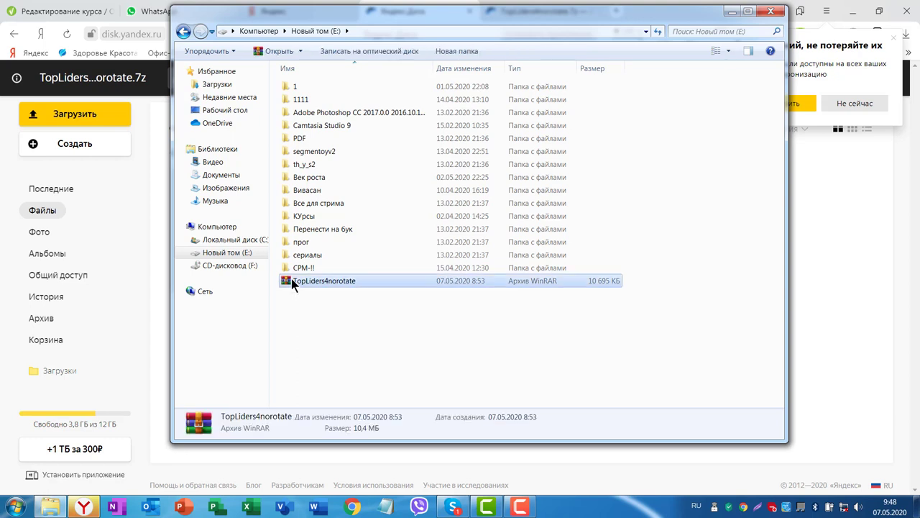
{"action": "right_click", "coordinate": [291, 278]}
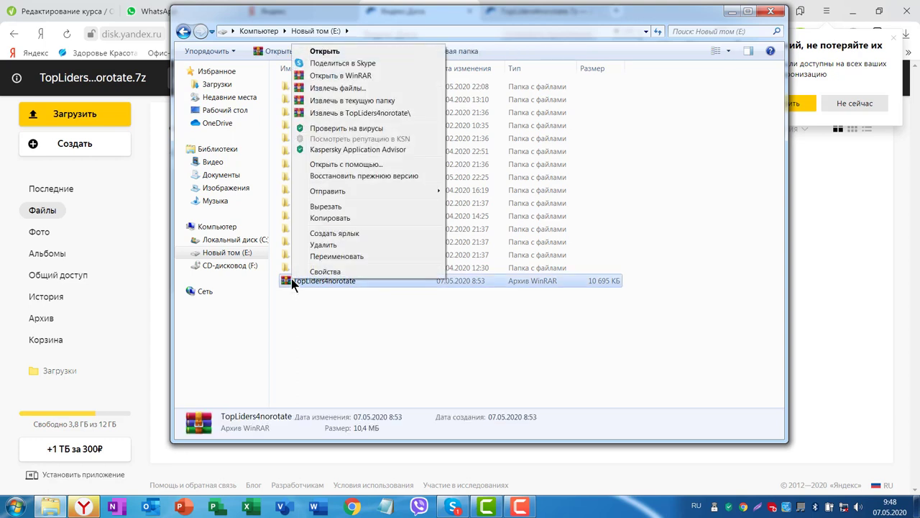
{"action": "left_click", "coordinate": [338, 101]}
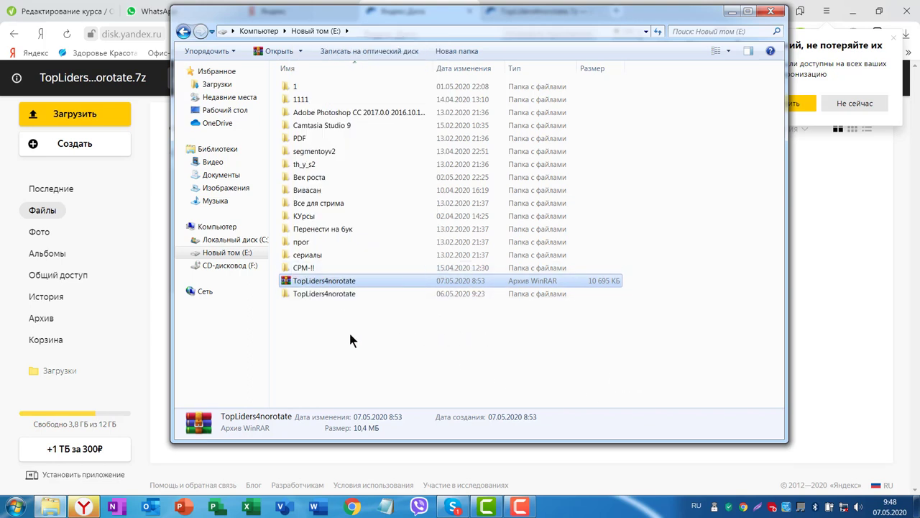
Delete the TopLiders4norotate archive from drive E:, keeping the extracted folder.
{"action": "right_click", "coordinate": [319, 280]}
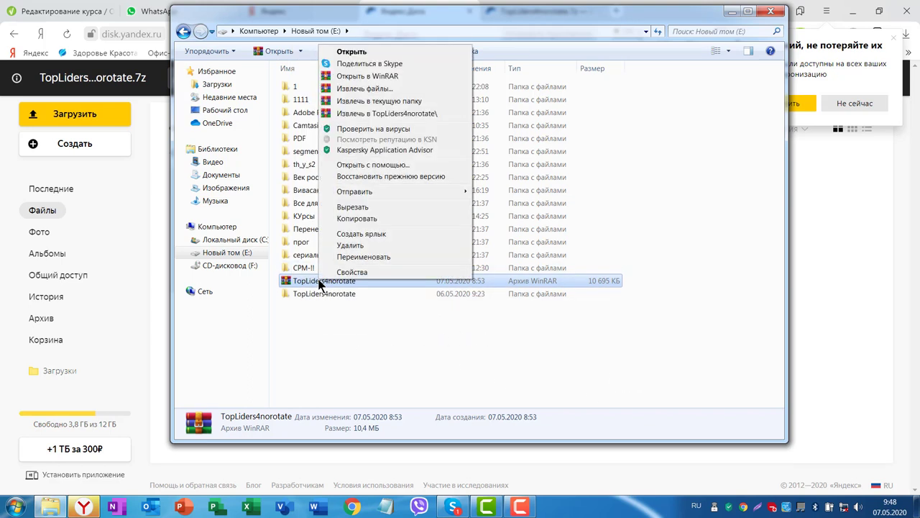
{"action": "left_click", "coordinate": [350, 245]}
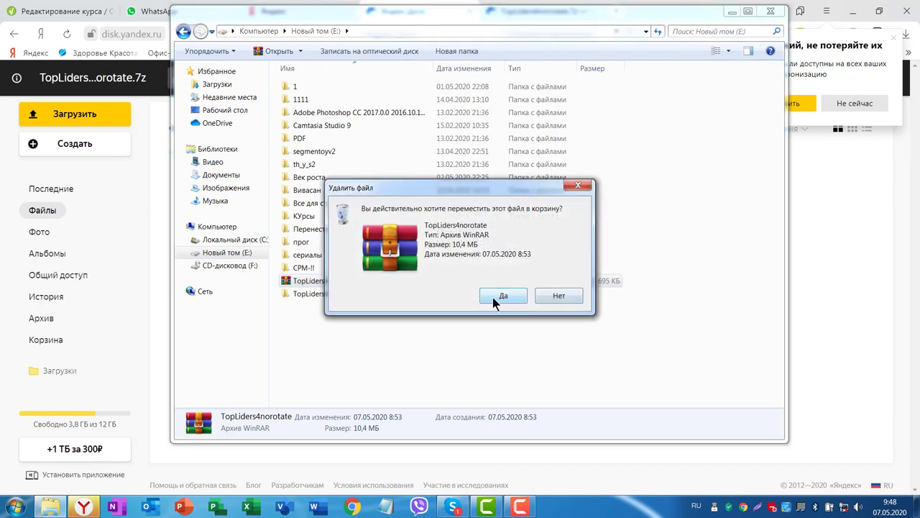
{"action": "left_click", "coordinate": [497, 295]}
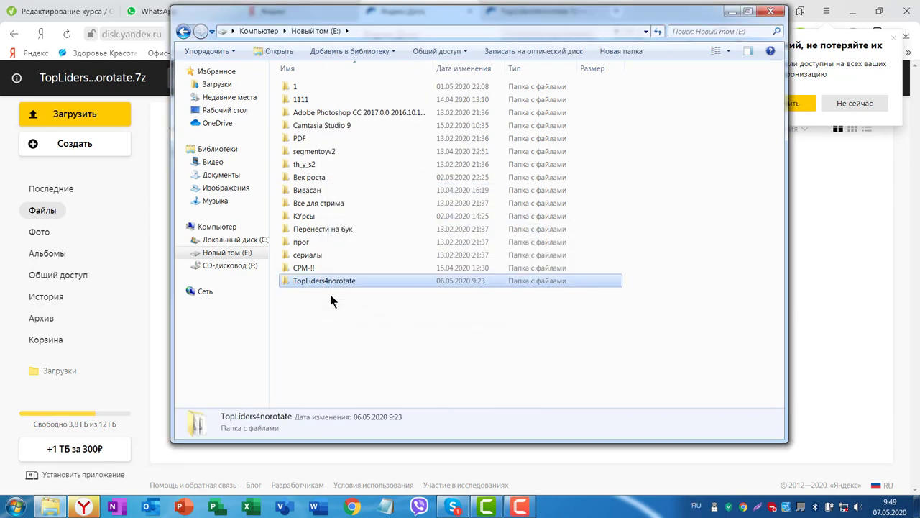
Open the extracted TopLiders4norotate folder and run the Top_Liders4_no_rotate application for the first time.
{"action": "double_click", "coordinate": [297, 281]}
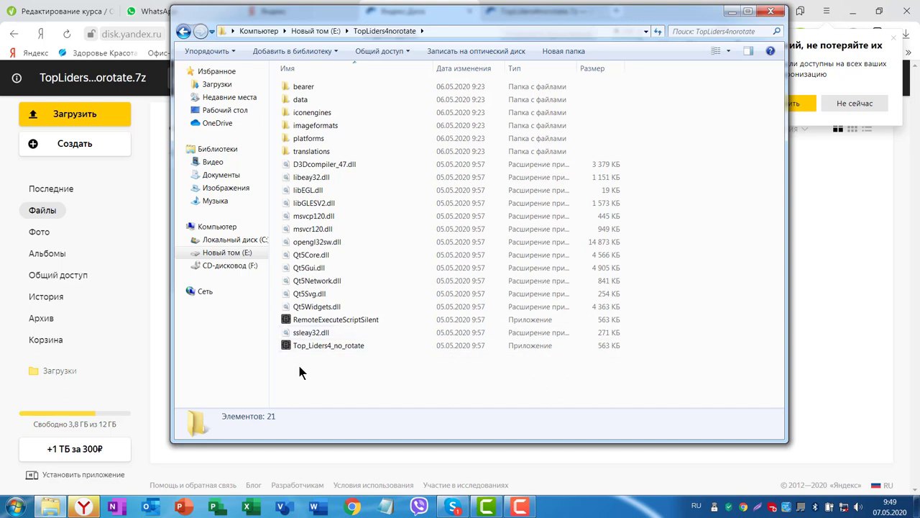
{"action": "mouse_move", "coordinate": [318, 352]}
{"action": "left_click", "coordinate": [295, 348]}
{"action": "double_click", "coordinate": [296, 348]}
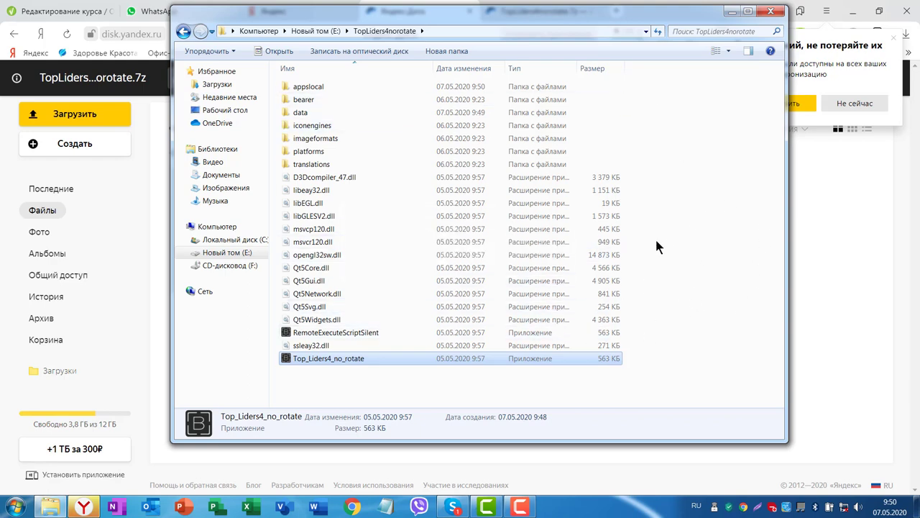
Launch Top_Liders4_no_rotate again and choose ru as its interface language.
{"action": "mouse_move", "coordinate": [542, 19]}
{"action": "left_mouse_down"}
{"action": "mouse_move", "coordinate": [661, 17]}
{"action": "mouse_move", "coordinate": [684, 67]}
{"action": "mouse_move", "coordinate": [530, 17]}
{"action": "mouse_move", "coordinate": [522, 144]}
{"action": "mouse_move", "coordinate": [537, 21]}
{"action": "left_mouse_up"}
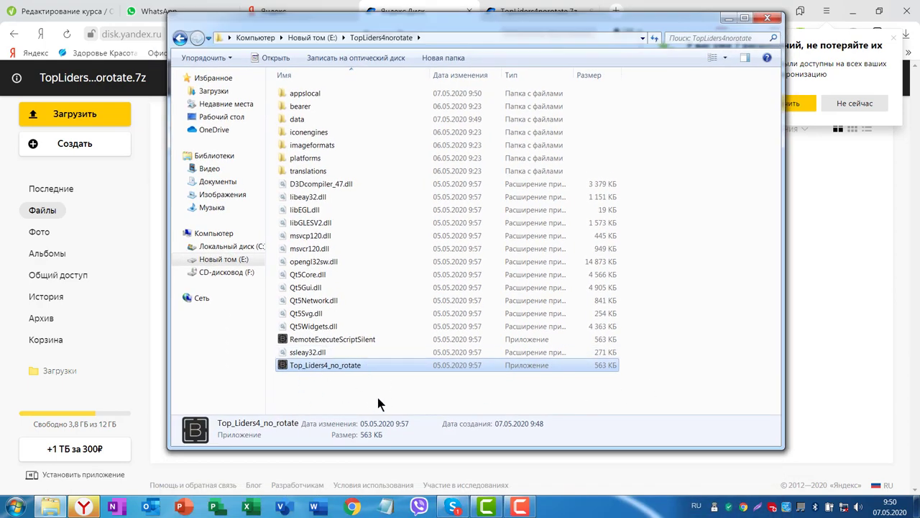
{"action": "left_click", "coordinate": [356, 395]}
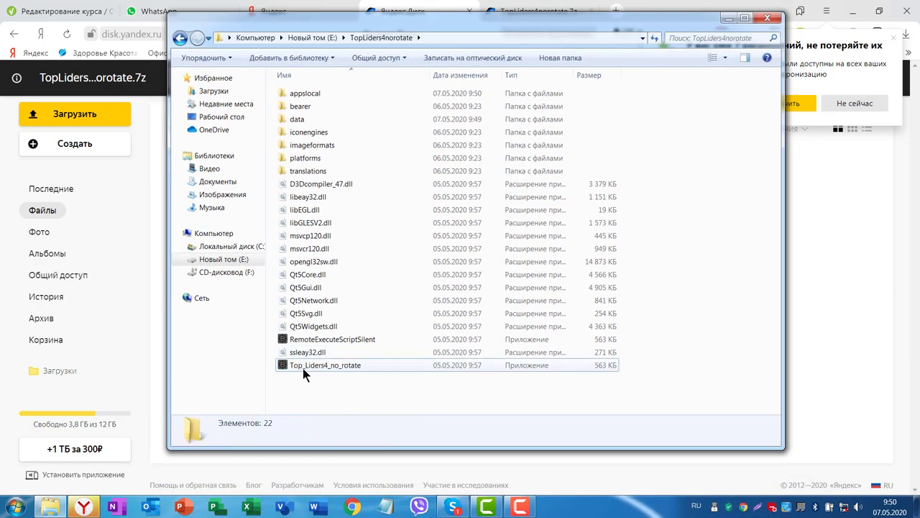
{"action": "left_click", "coordinate": [294, 369]}
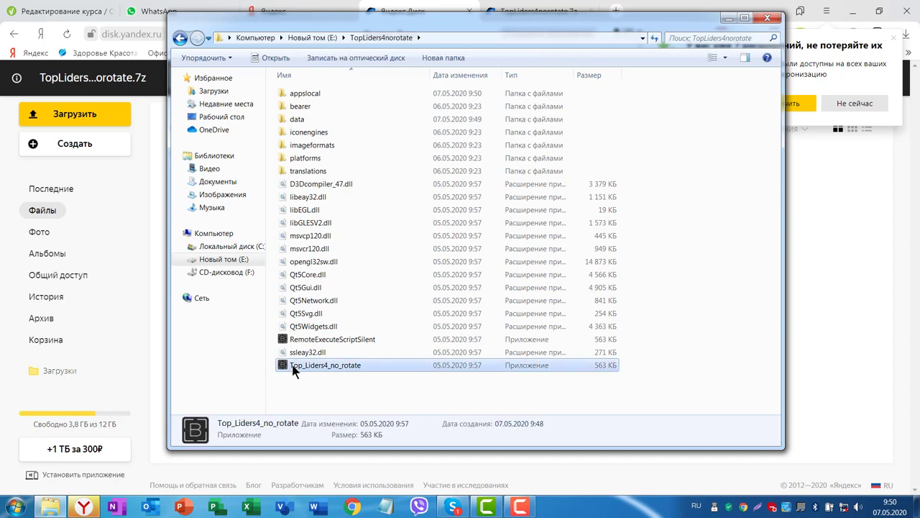
{"action": "double_click", "coordinate": [294, 370]}
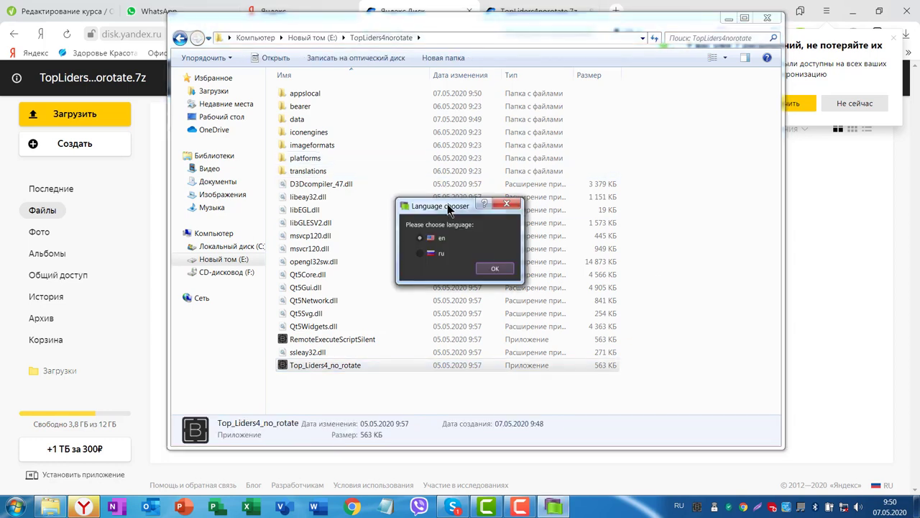
{"action": "left_click_drag", "start_coordinate": [448, 207], "coordinate": [596, 166]}
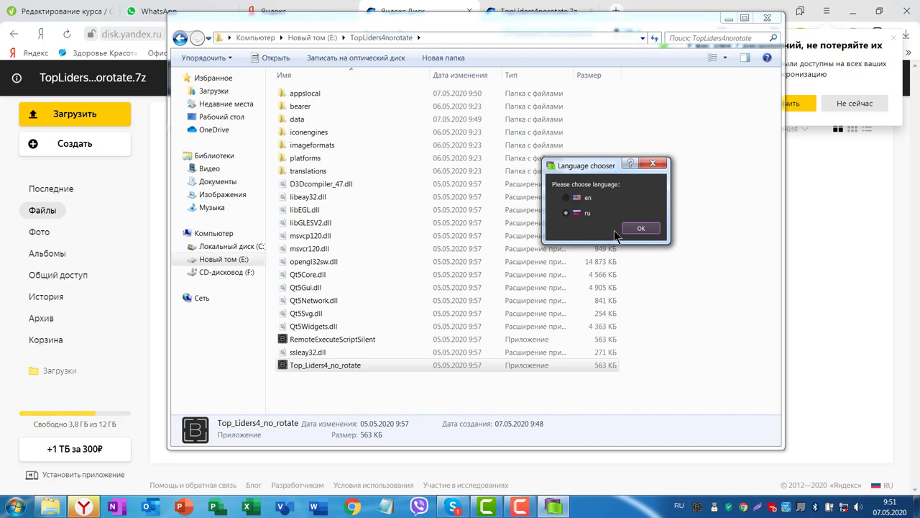
{"action": "left_click", "coordinate": [641, 228]}
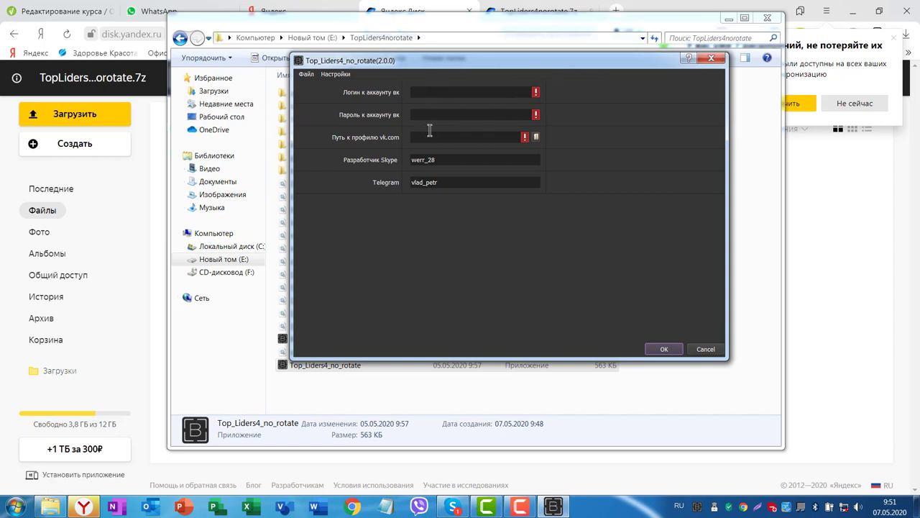
Fill in the VK account login and the VK account password in the Top_Liders4_no_rotate settings.
{"action": "left_click", "coordinate": [422, 92]}
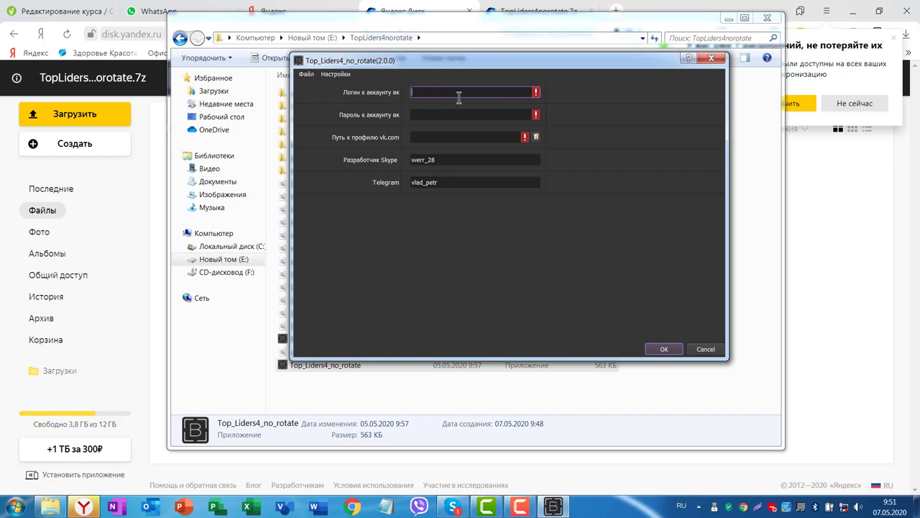
{"action": "left_click", "coordinate": [436, 115]}
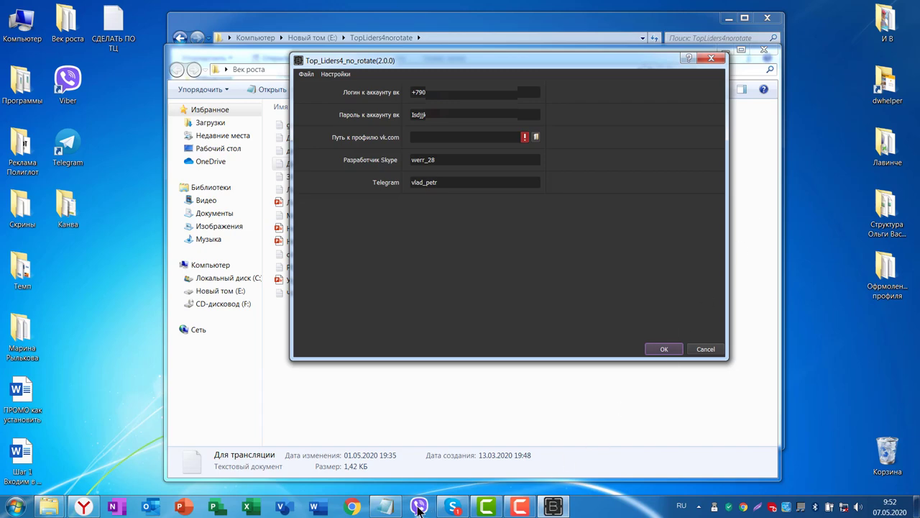
Switch to Chrome, sign in to topliders.com through VK and look over the Обучение page of the account.
{"action": "left_click", "coordinate": [352, 507]}
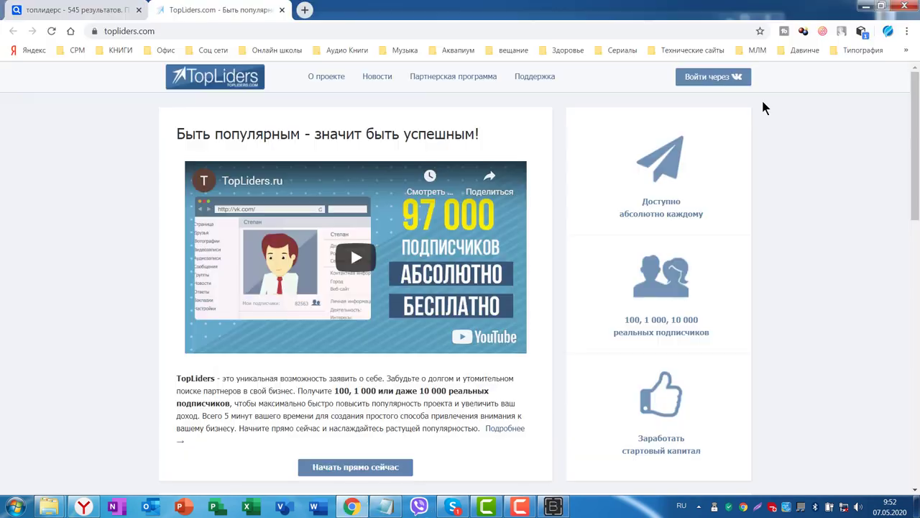
{"action": "left_click", "coordinate": [698, 79]}
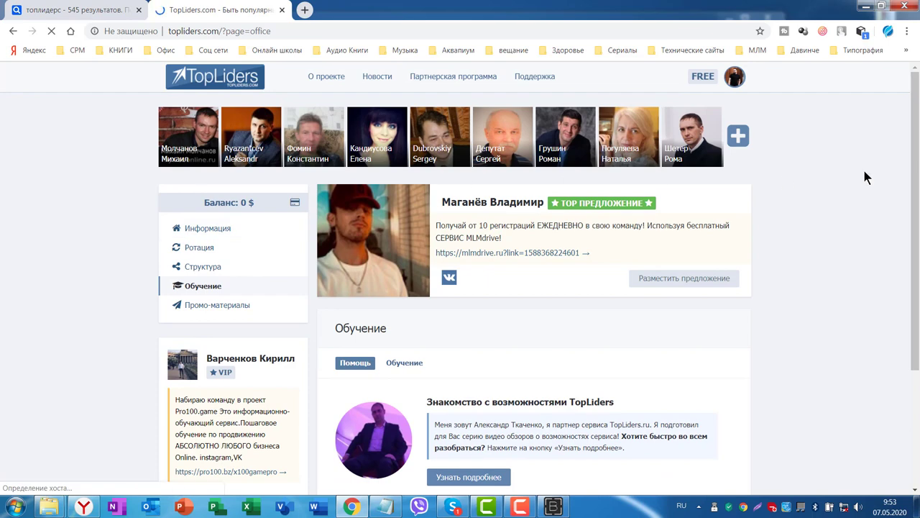
{"action": "scroll", "coordinate": [851, 271], "scroll_direction": "down", "scroll_amount": 3}
{"action": "scroll", "coordinate": [804, 270], "scroll_direction": "up", "scroll_amount": 3}
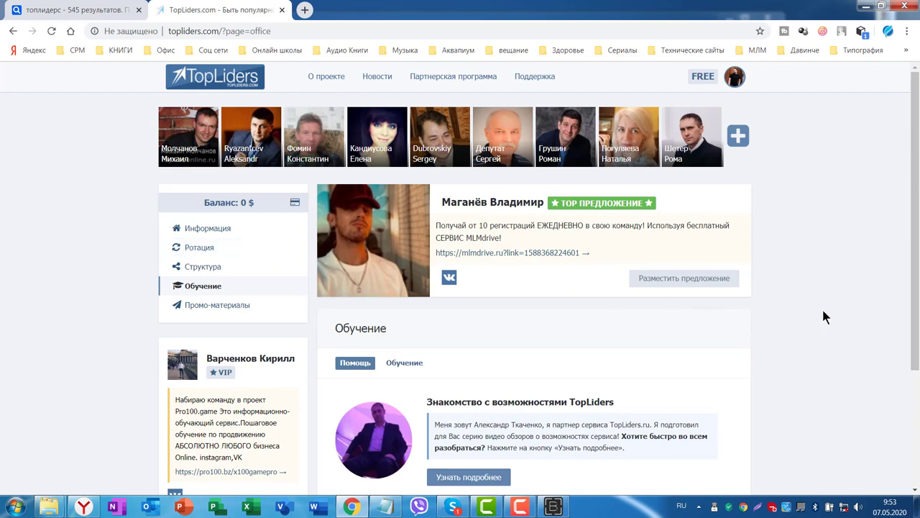
{"action": "scroll", "coordinate": [815, 300], "scroll_direction": "down", "scroll_amount": 3}
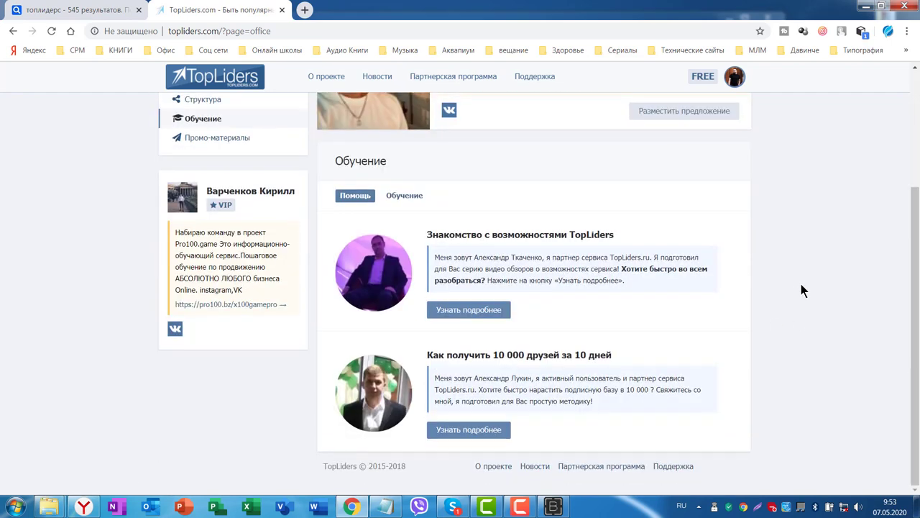
{"action": "scroll", "coordinate": [803, 281], "scroll_direction": "up", "scroll_amount": 3}
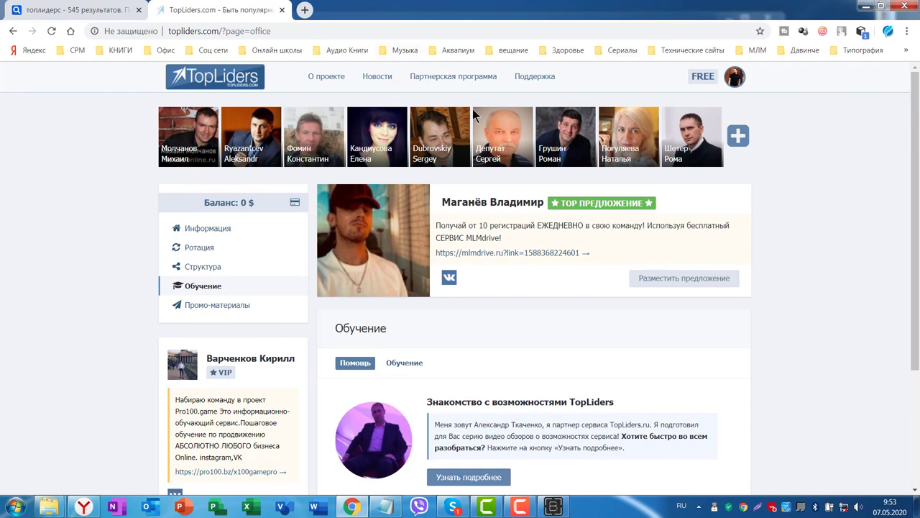
Return to Top_Liders4_no_rotate and open the folder chooser for the vk.com profile path.
{"action": "left_click", "coordinate": [553, 506]}
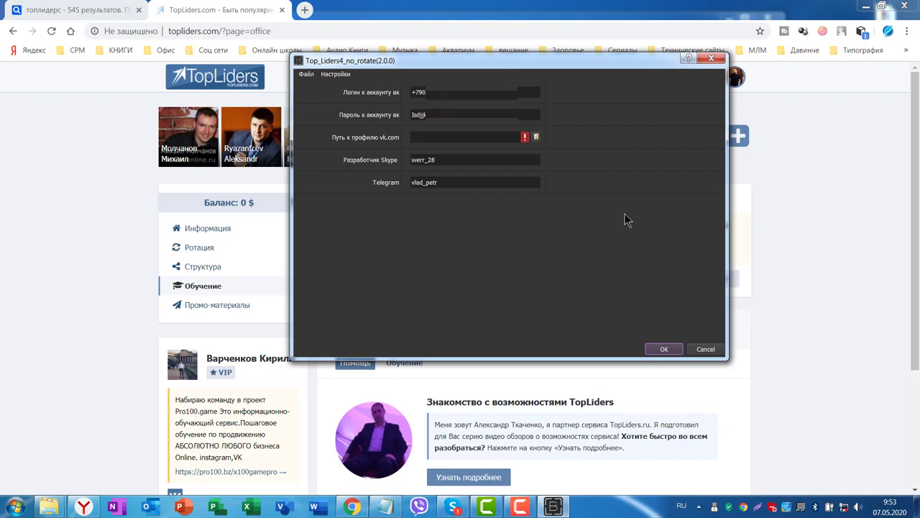
{"action": "left_click", "coordinate": [424, 117]}
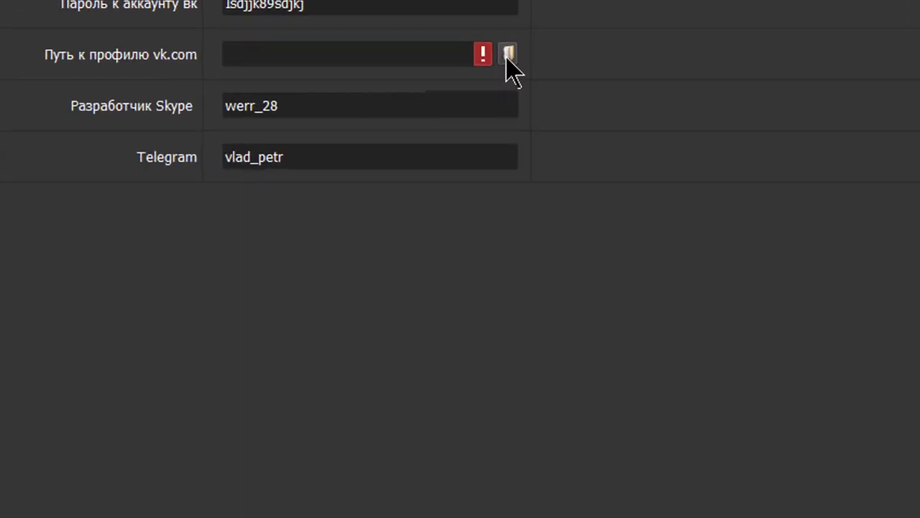
{"action": "left_click", "coordinate": [501, 30]}
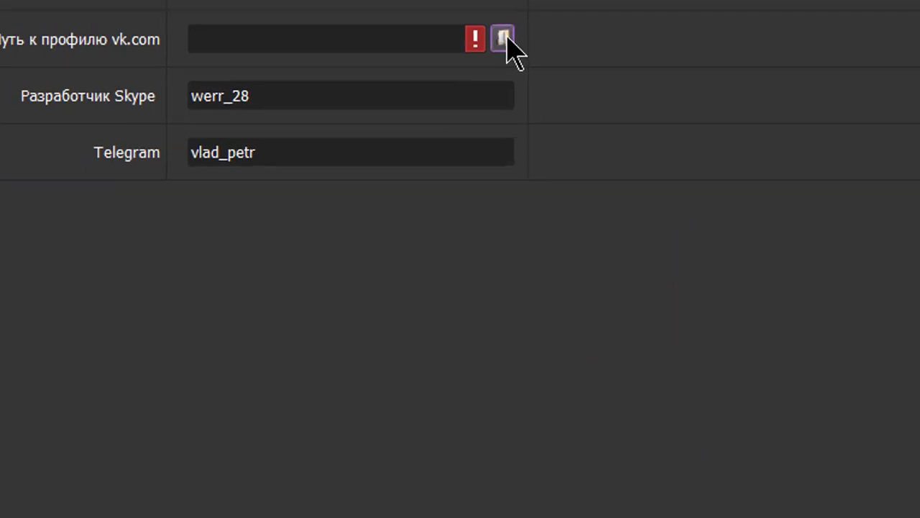